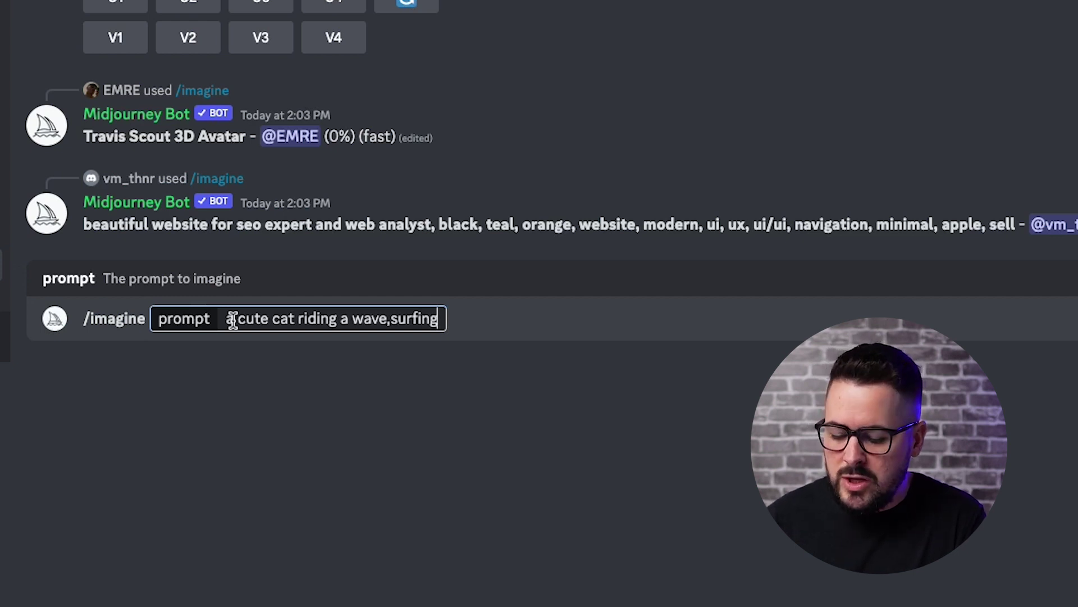
# Extend the cat prompt with sticker art, 8k and --v 4, submit it, and view the grid enlarged
pyautogui.write(',')
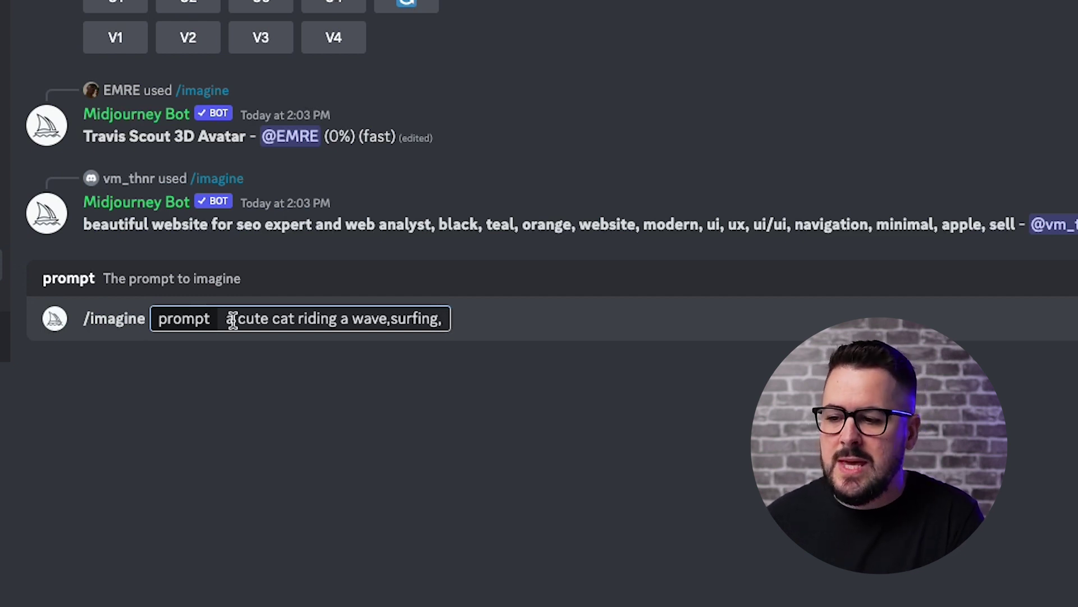
pyautogui.write('pop art,')
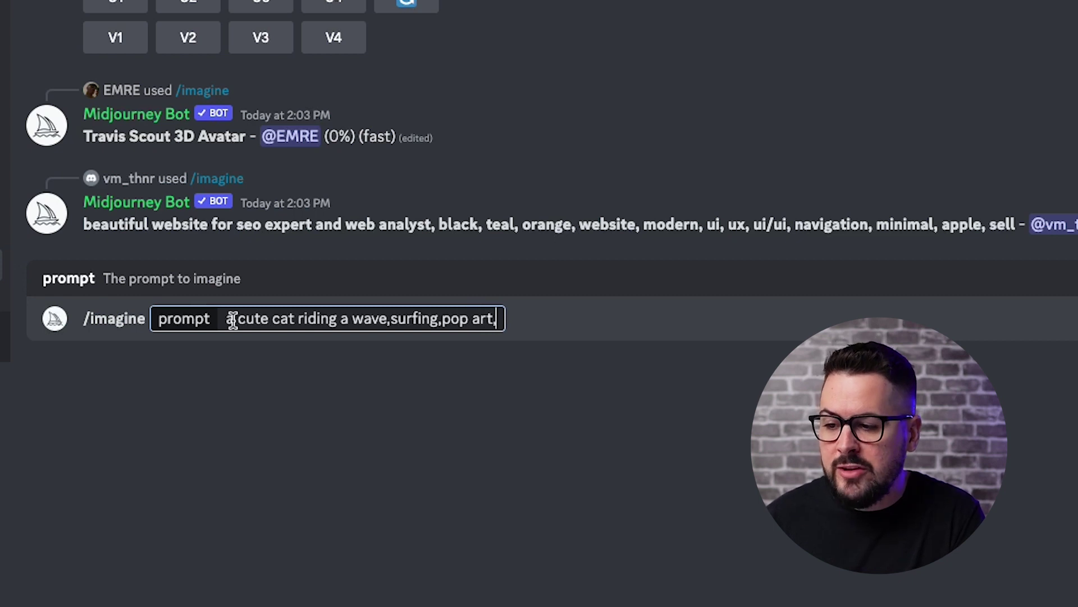
pyautogui.write('sticker ar')
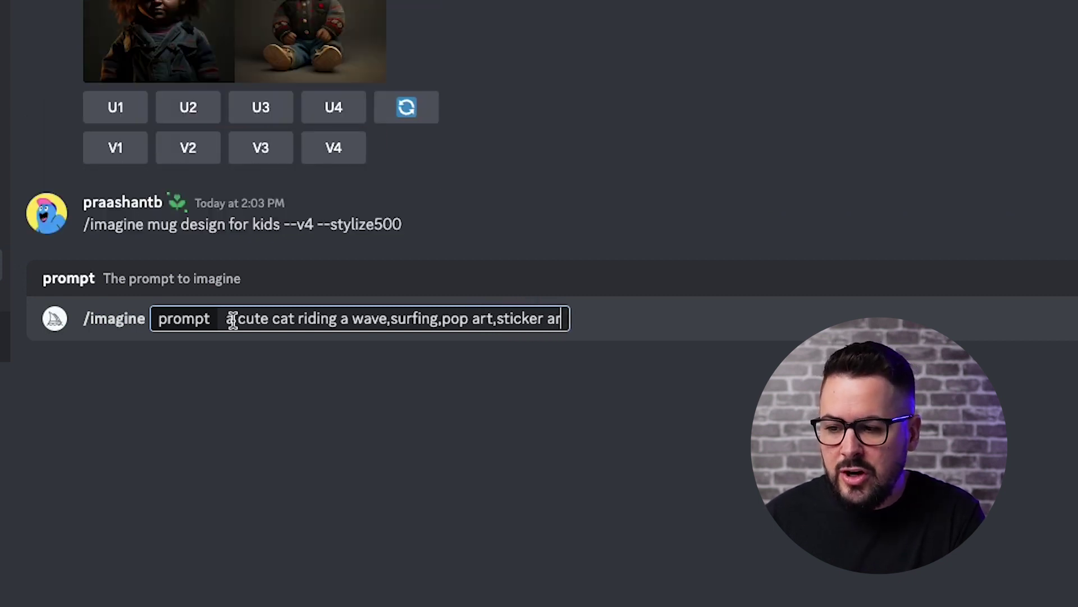
pyautogui.write('t')
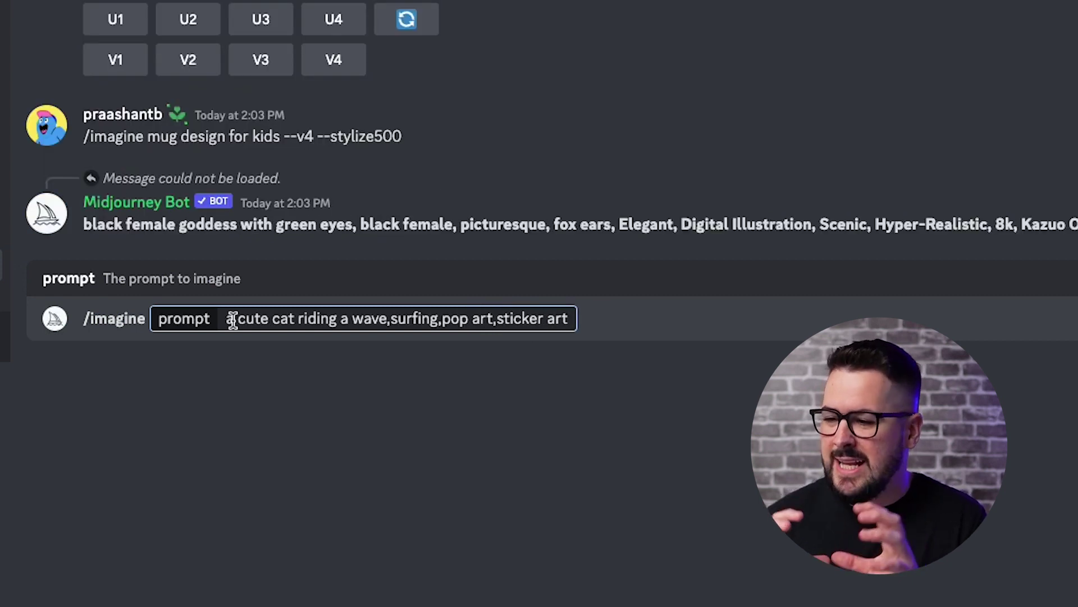
pyautogui.write(',8')
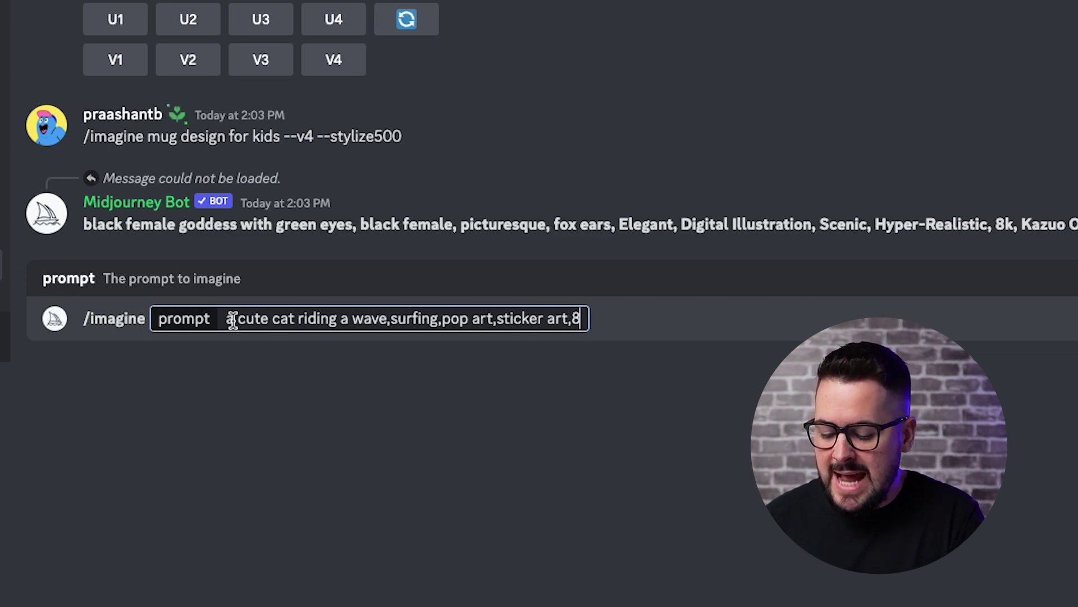
pyautogui.write('k,')
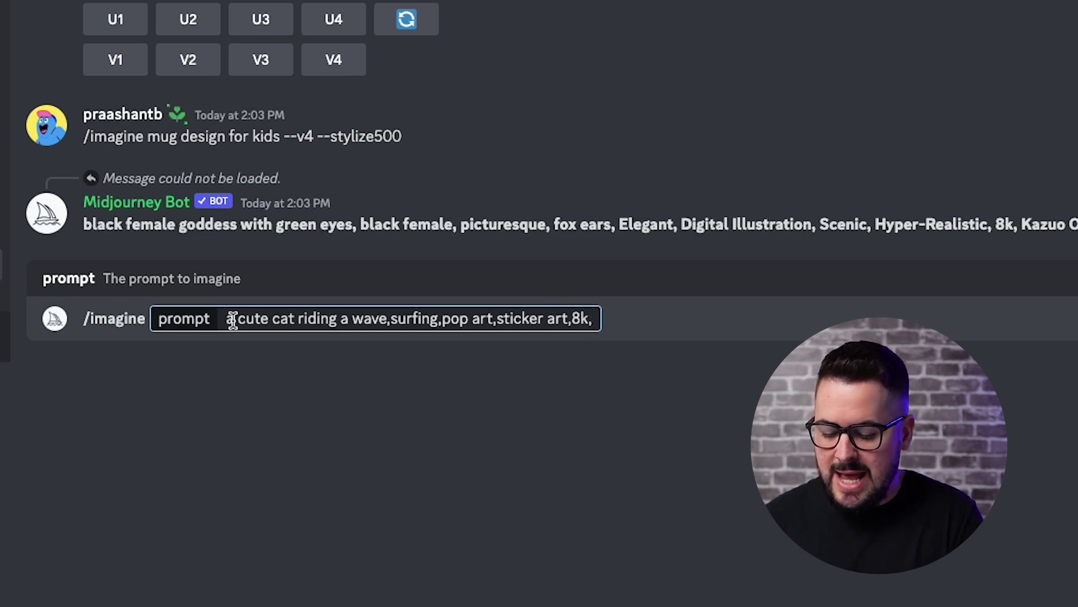
pyautogui.write('--v')
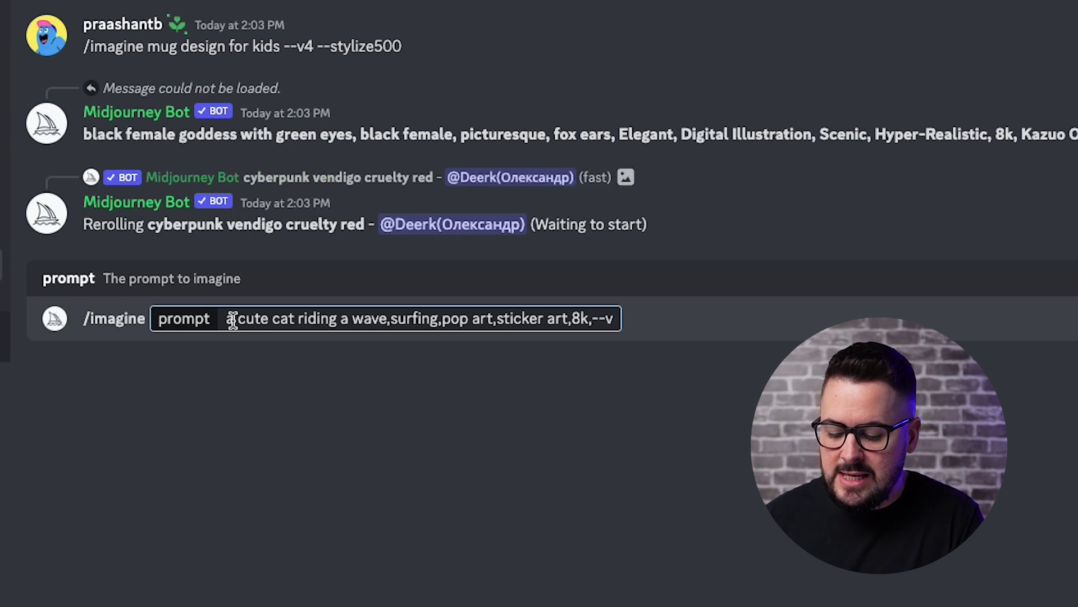
pyautogui.write(' 4')
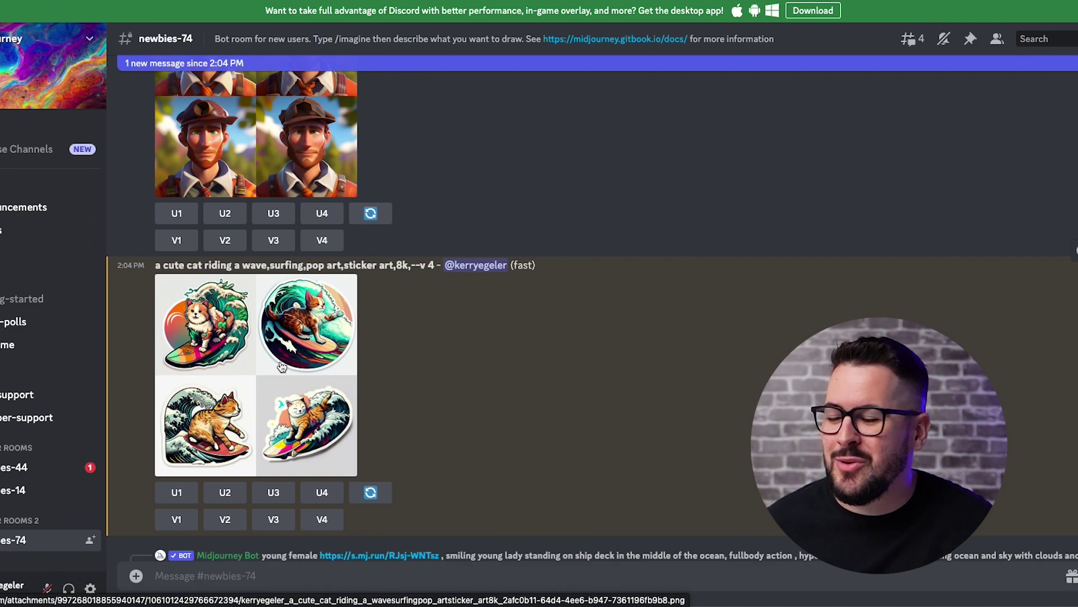
pyautogui.click(282, 367)
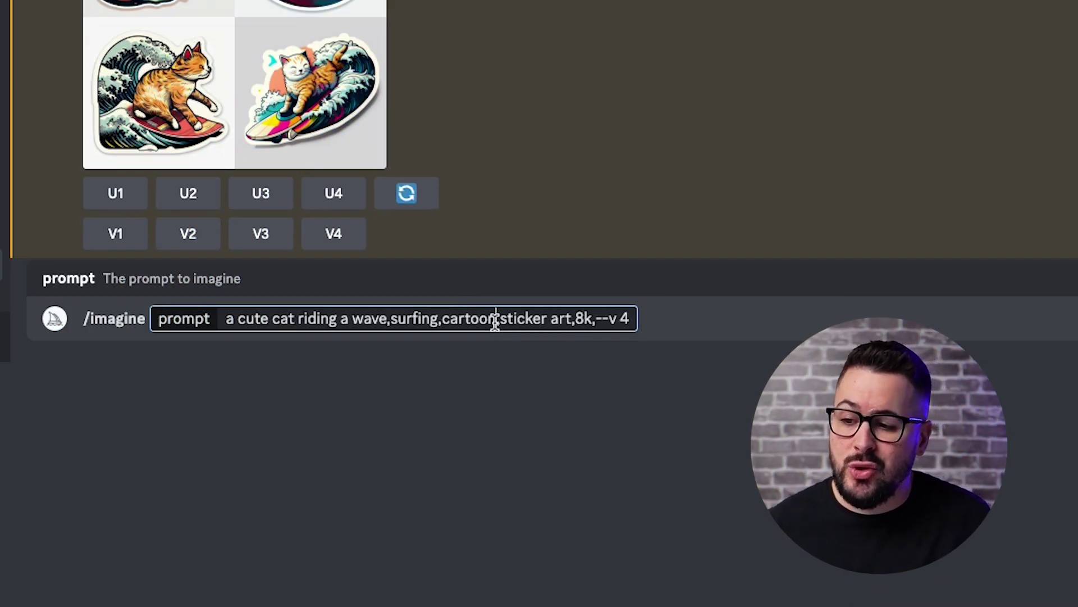
pyautogui.press('Return')
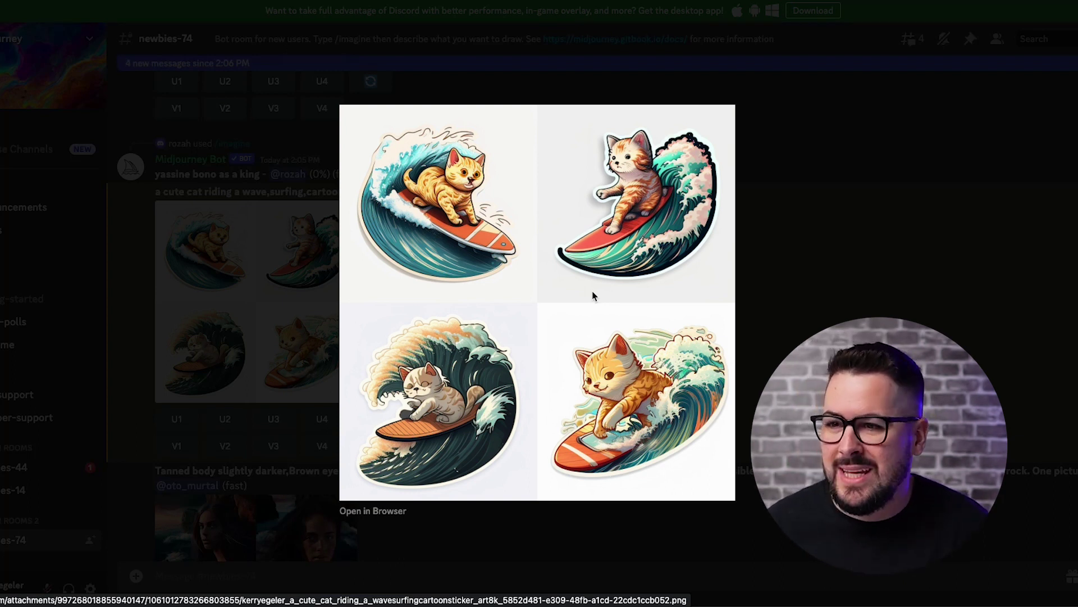
# Preview the surfing-cat grid, then request V4 variations of the fourth cat
pyautogui.click(803, 308)
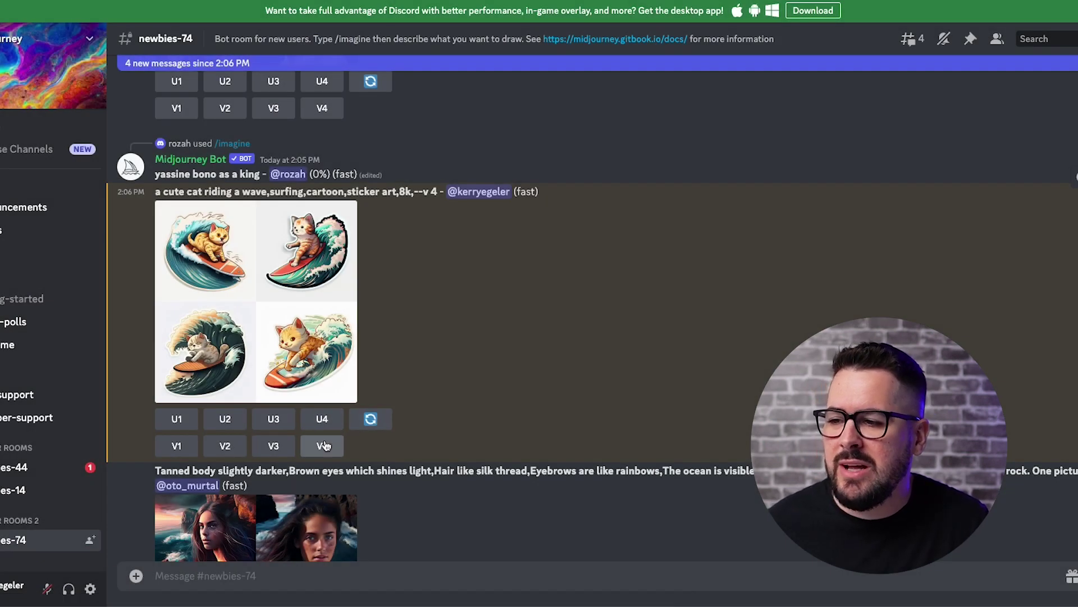
pyautogui.scroll(-3, 359, 443)
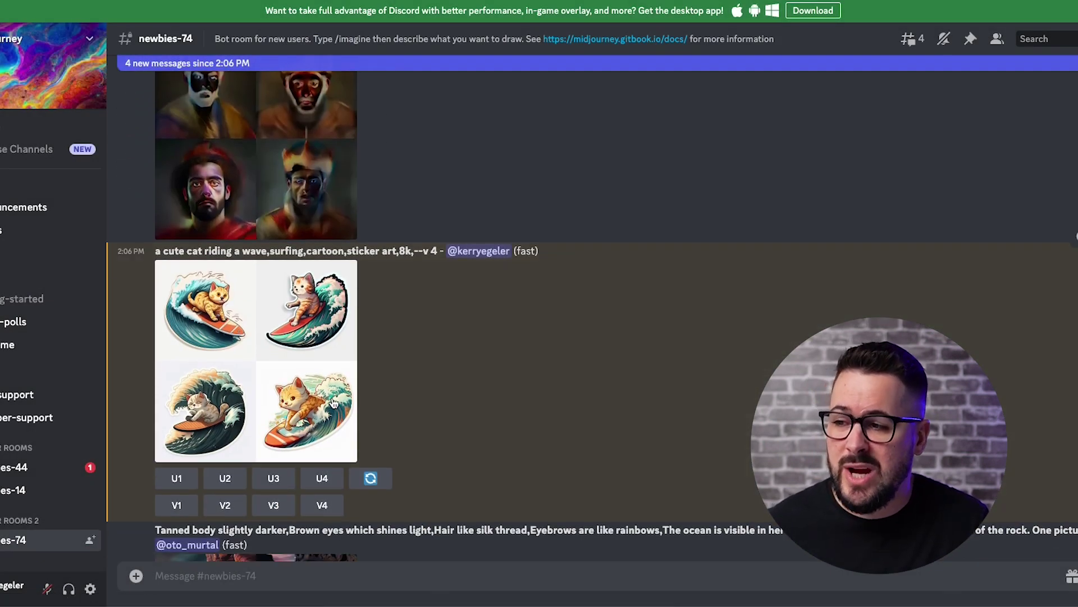
pyautogui.click(335, 403)
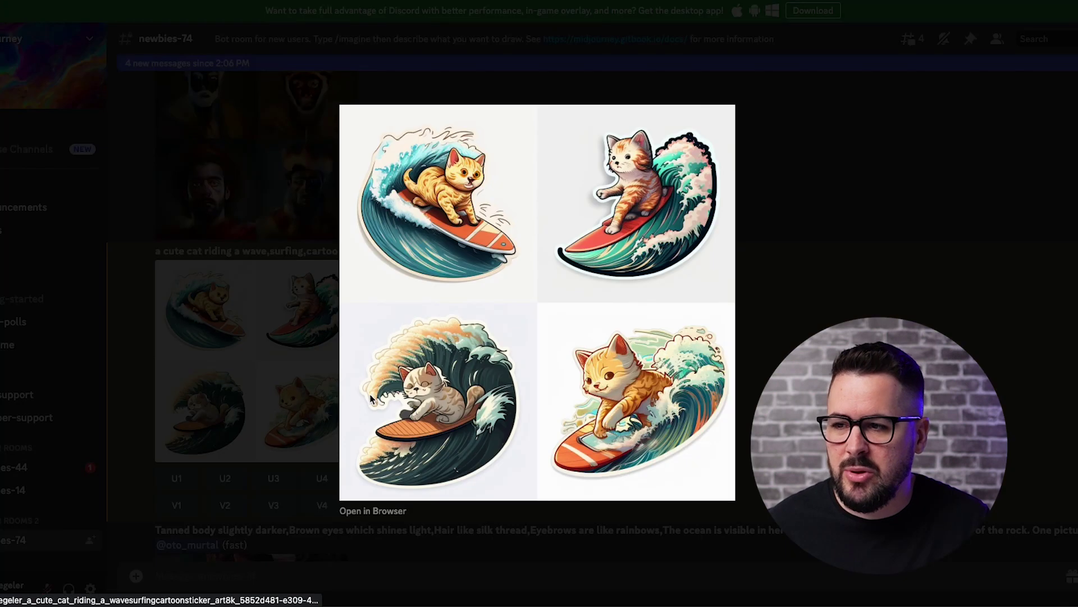
pyautogui.click(744, 403)
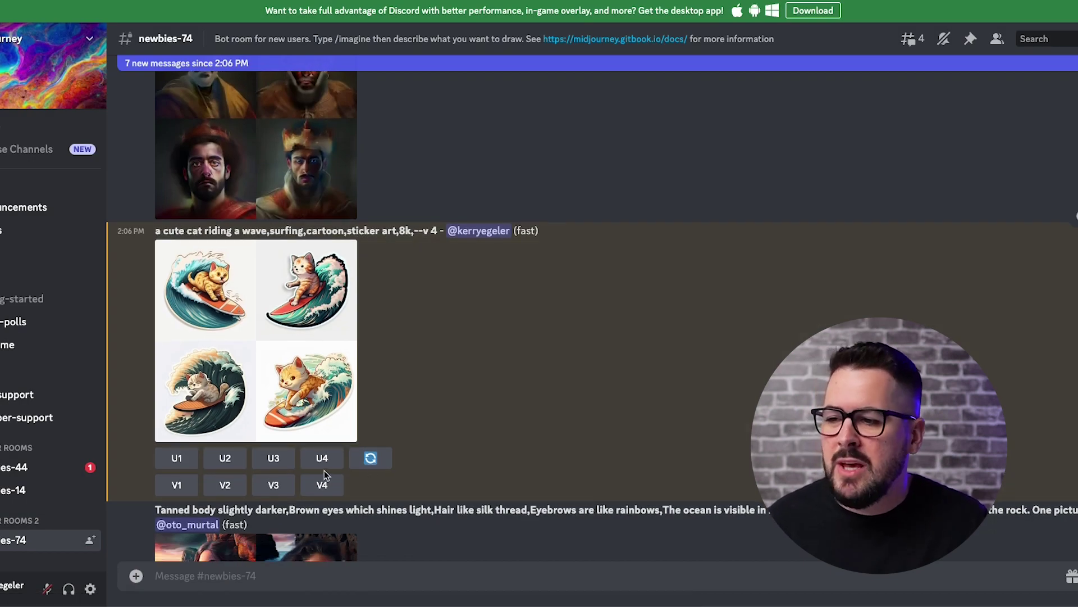
pyautogui.click(322, 486)
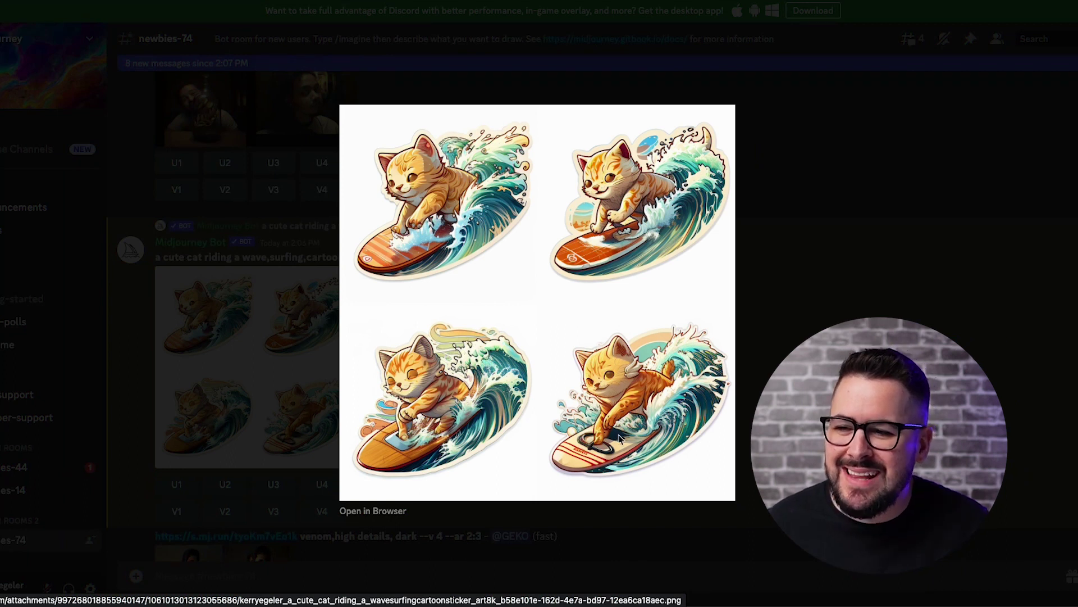
pyautogui.press('Escape')
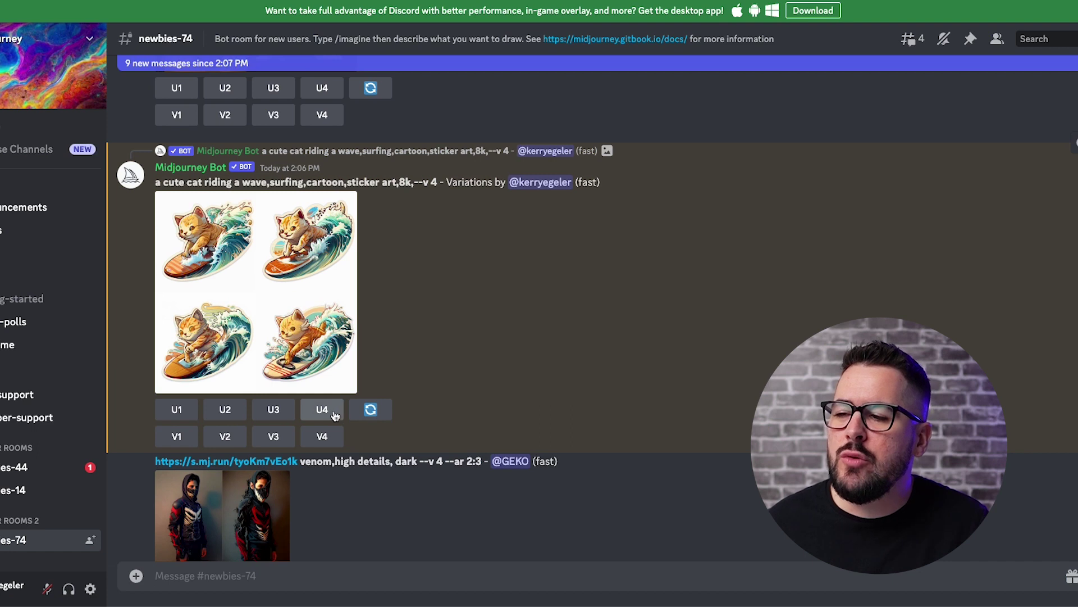
# Upscale the fourth variation with U4 and save the full-size cat image as a PNG
pyautogui.click(322, 410)
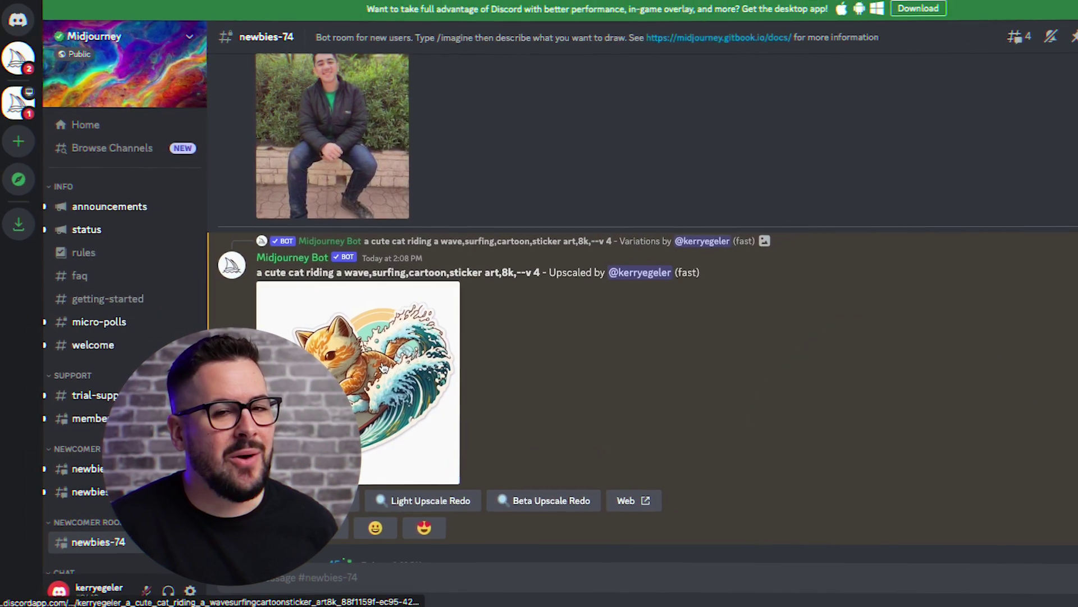
pyautogui.click(392, 365)
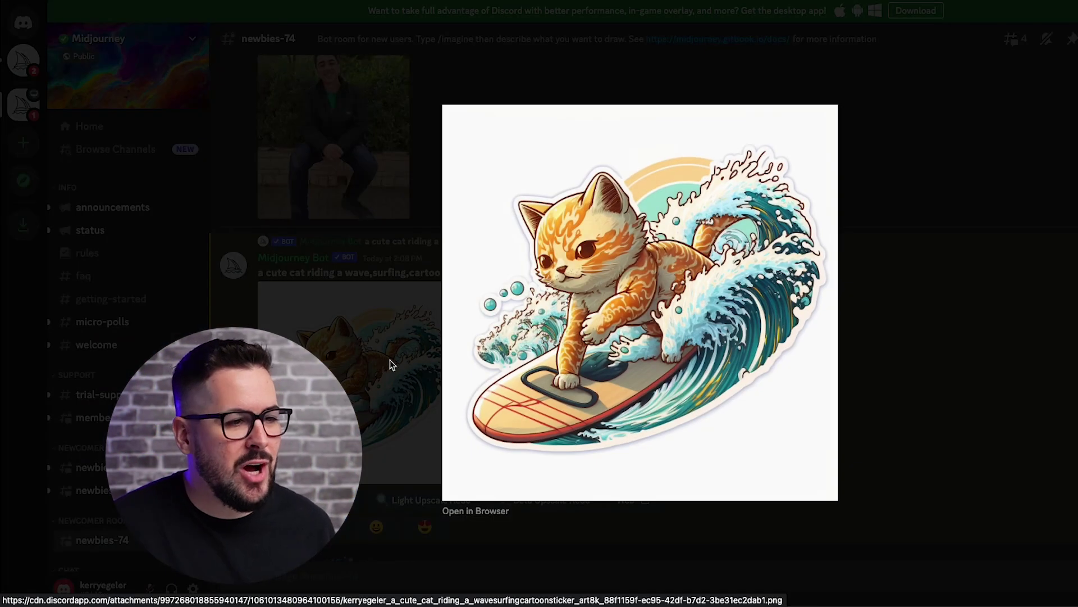
pyautogui.click(494, 509)
pyautogui.rightClick(621, 341)
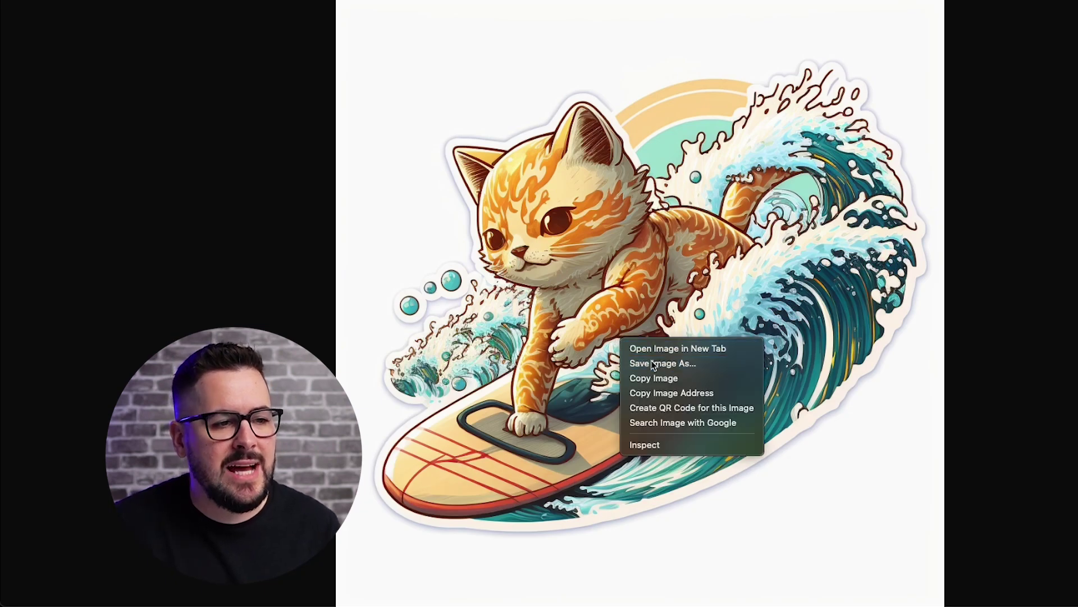
pyautogui.click(651, 364)
pyautogui.click(872, 409)
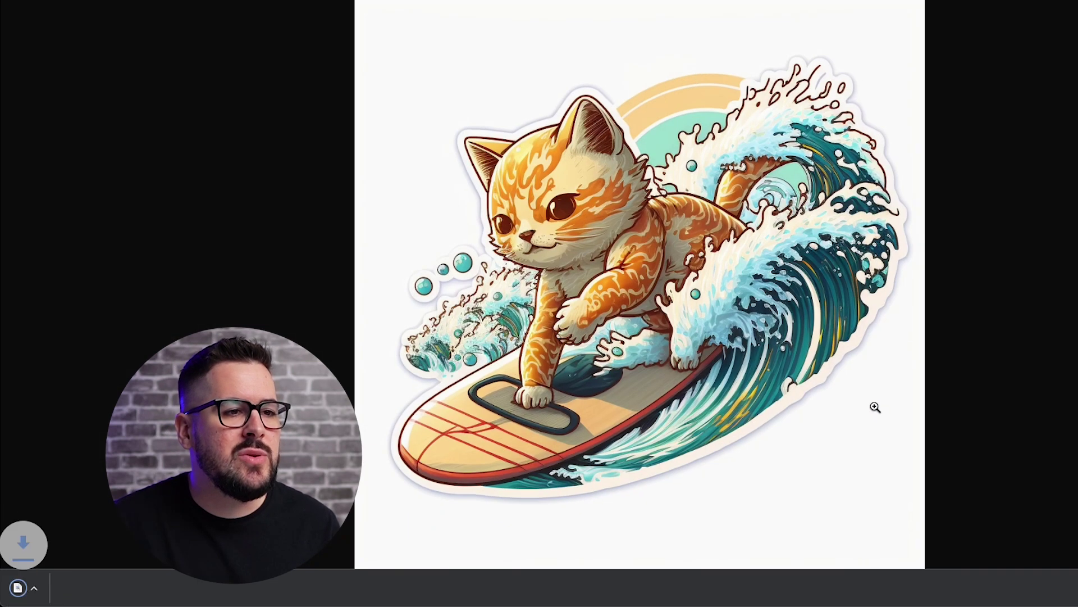
pyautogui.hotkey('ctrl', 'Tab')
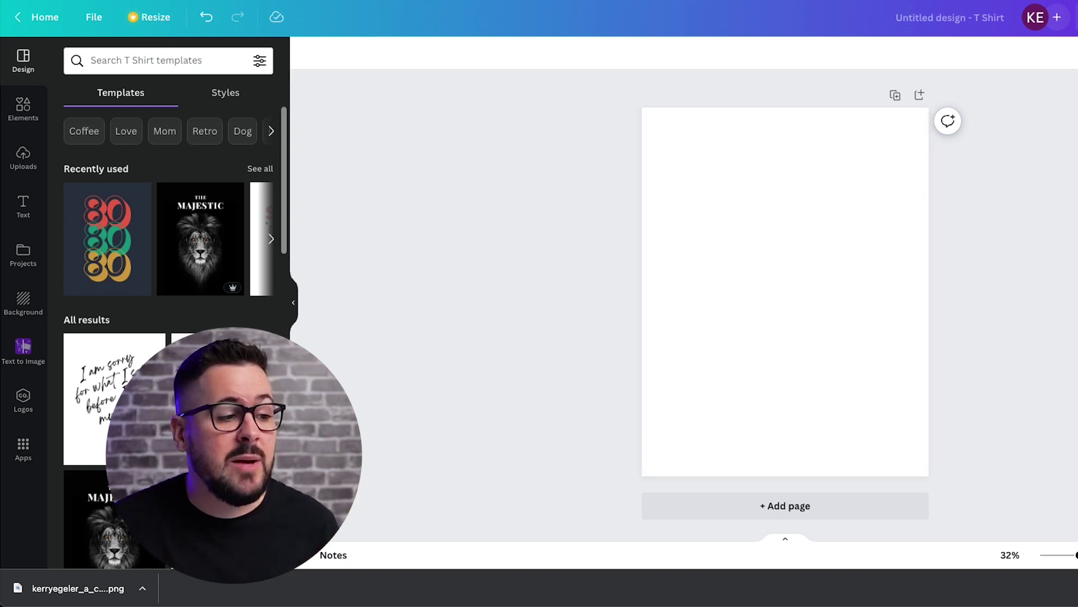
# Place the downloaded cat image on the T-shirt page, enlarge it to about 13.4, and centre it
pyautogui.moveTo(94, 584); pyautogui.dragTo(788, 320)
pyautogui.moveTo(879, 385); pyautogui.dragTo(937, 425)
pyautogui.moveTo(693, 200); pyautogui.dragTo(652, 163)
pyautogui.moveTo(826, 233)
pyautogui.mouseDown()
pyautogui.moveTo(803, 233)
pyautogui.moveTo(820, 231)
pyautogui.mouseUp()
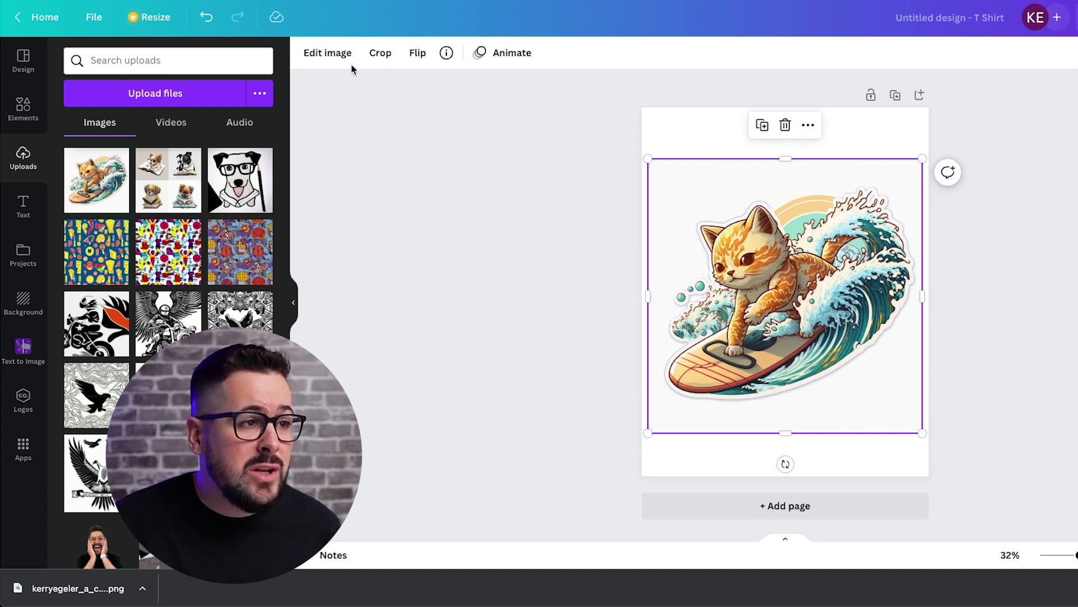
# Remove the cat image's background with BG Remover, then shrink and recentre it
pyautogui.click(314, 55)
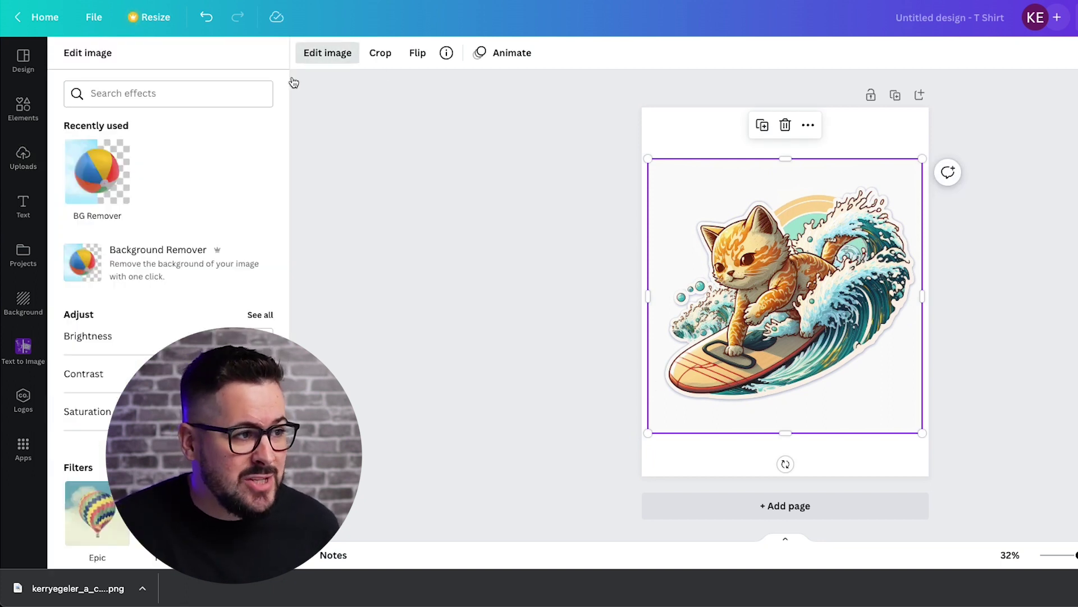
pyautogui.click(98, 168)
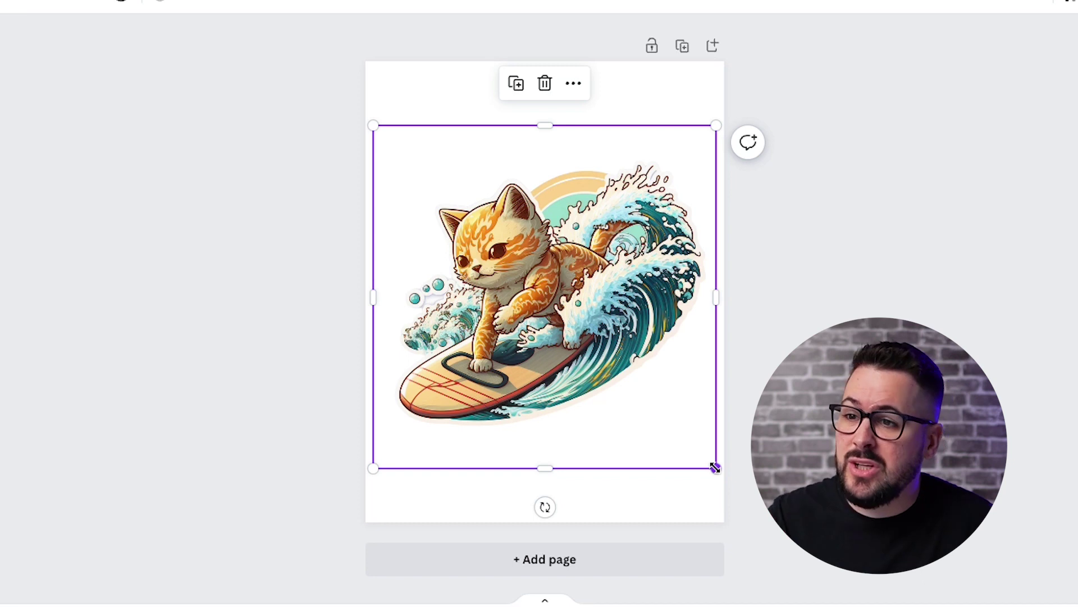
pyautogui.moveTo(714, 467); pyautogui.dragTo(667, 402)
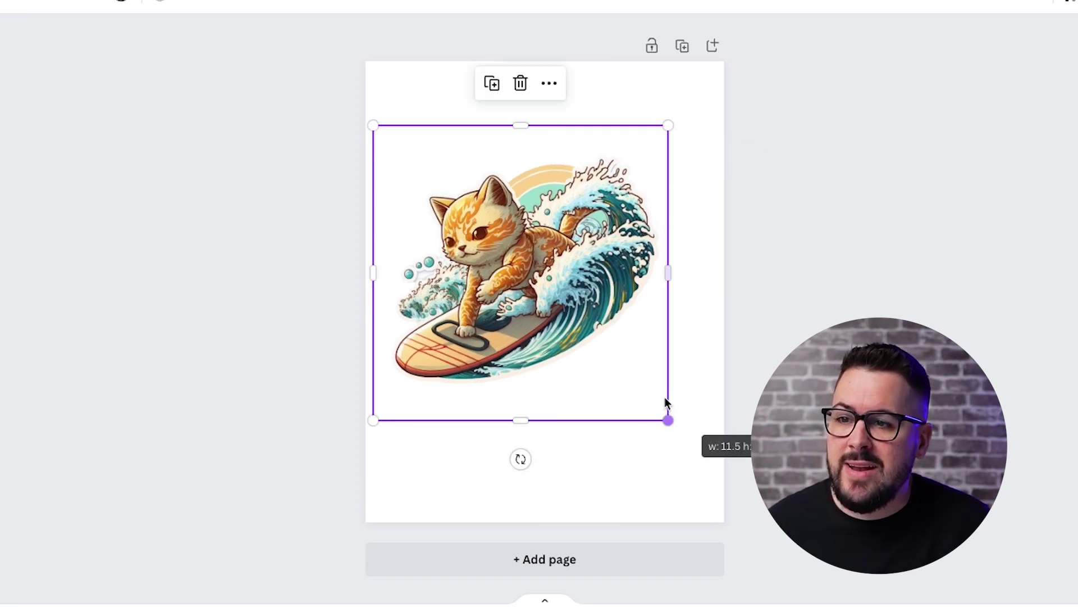
pyautogui.moveTo(588, 290); pyautogui.dragTo(612, 314)
pyautogui.click(298, 344)
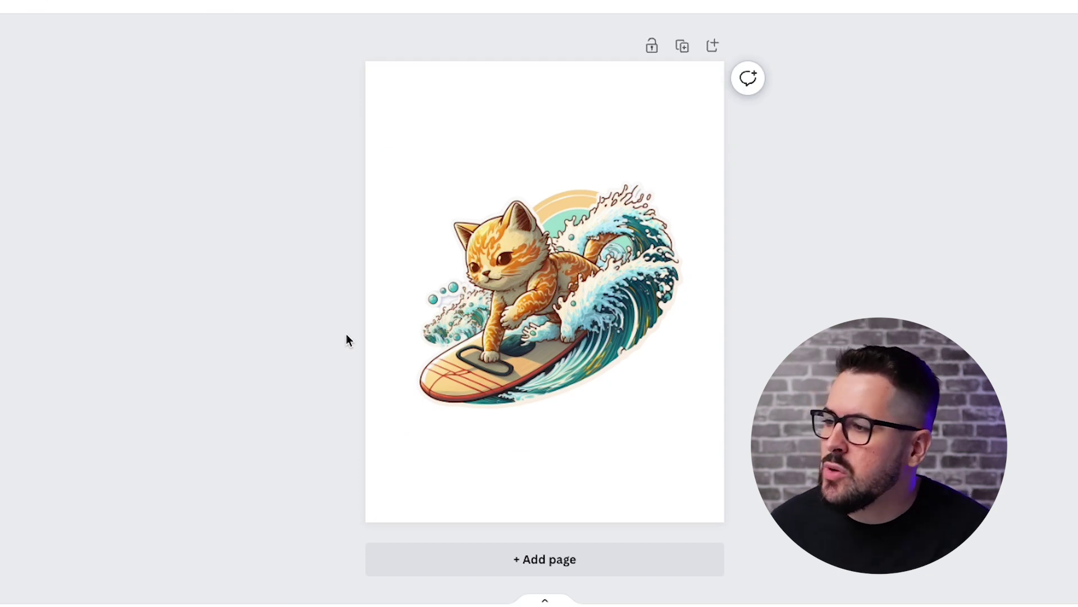
pyautogui.click(21, 209)
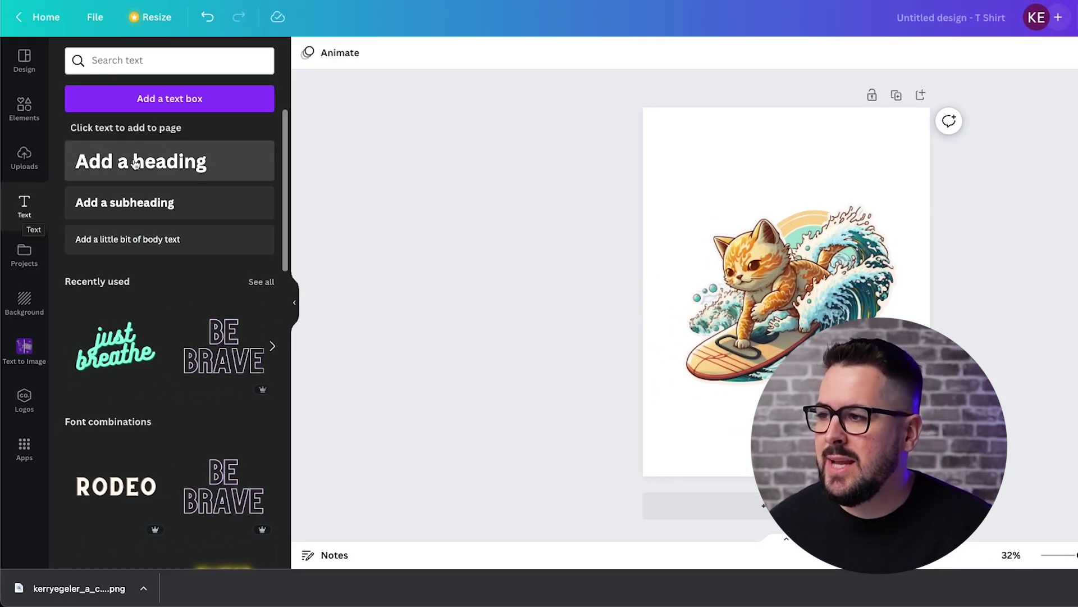
# Add a text box reading 'THE PURR-FECT SURFER' and move it above the cat
pyautogui.click(176, 102)
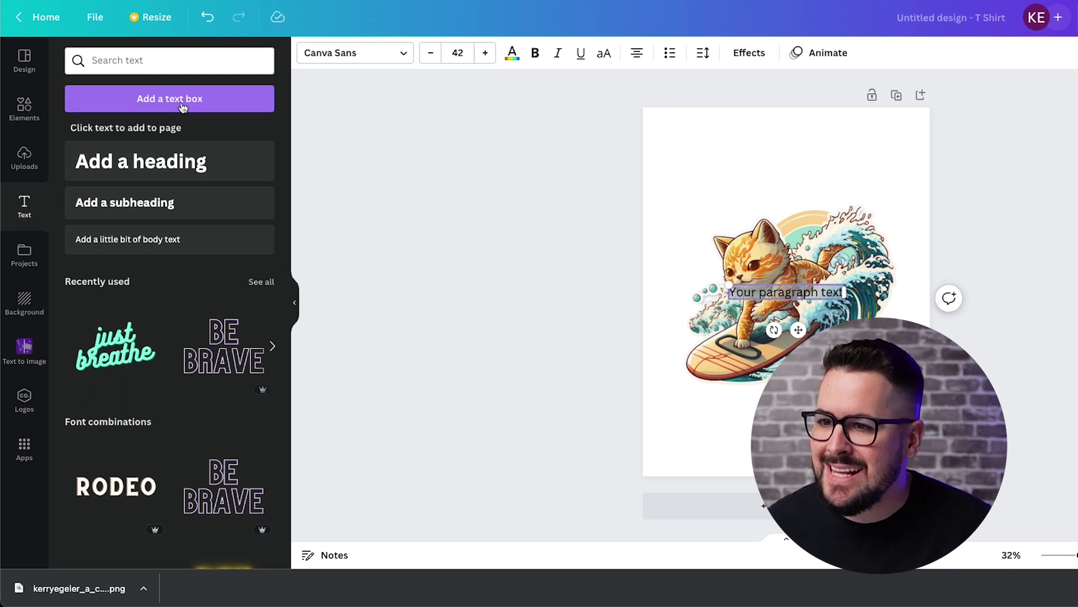
pyautogui.click(835, 293)
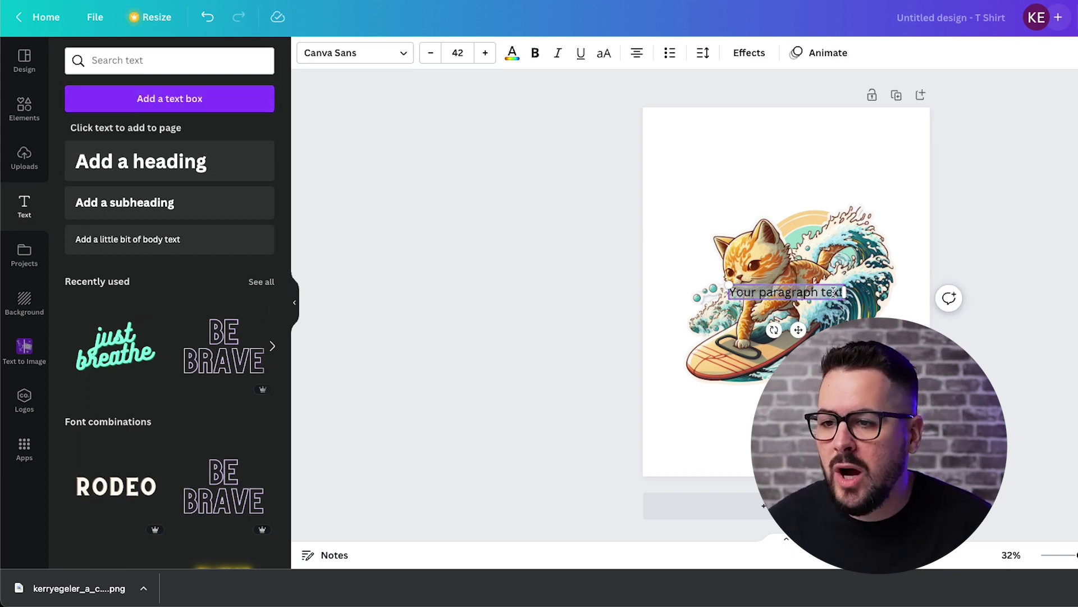
pyautogui.hotkey('ctrl', 'a')
pyautogui.press('BackSpace')
pyautogui.write('THE PURF')
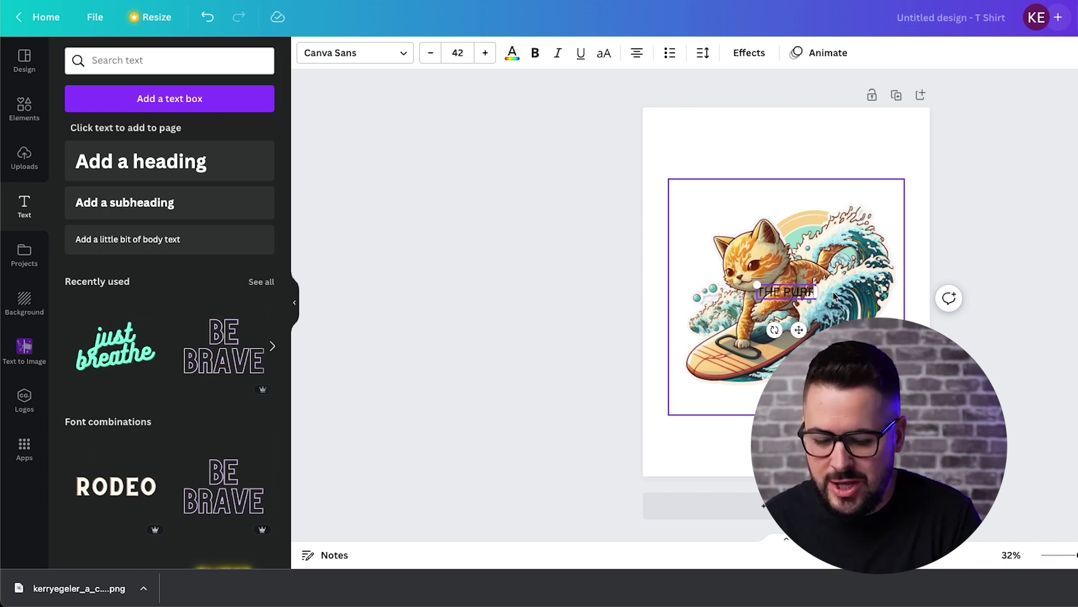
pyautogui.write('-FECT SWE')
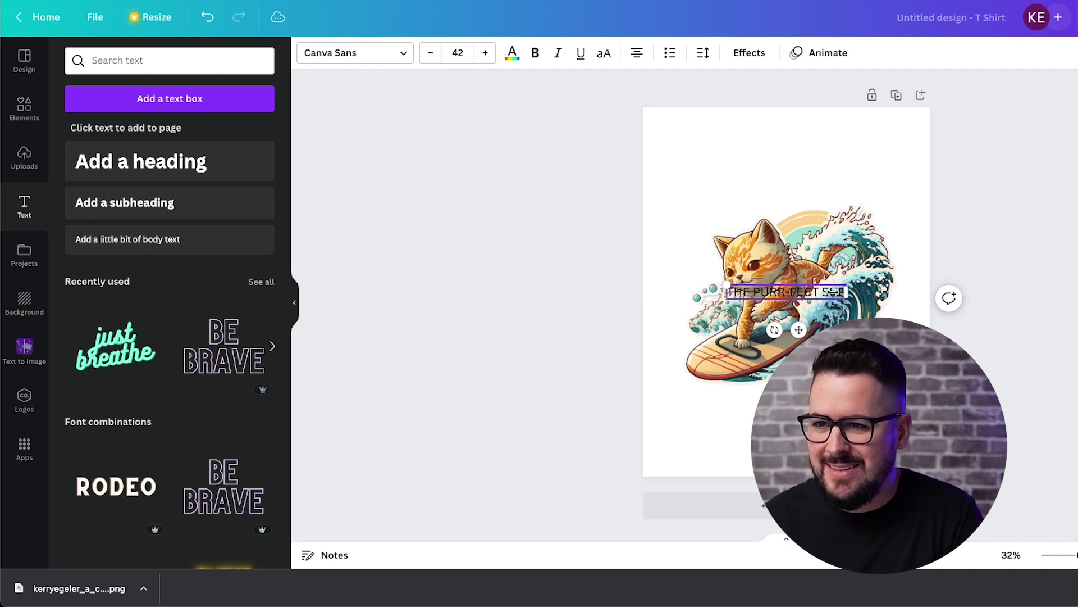
pyautogui.write('FER')
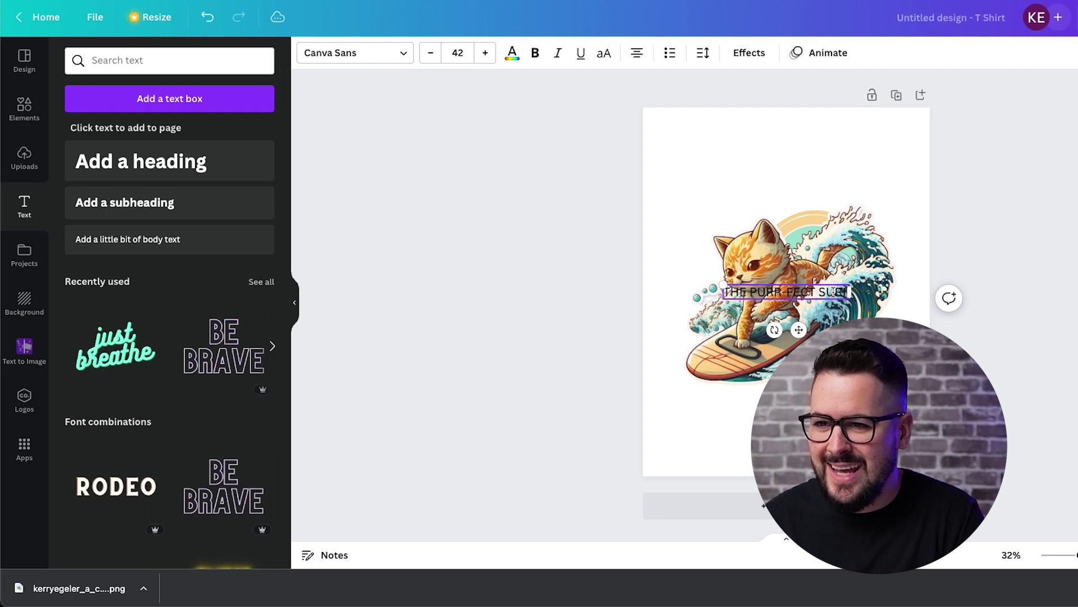
pyautogui.click(833, 293)
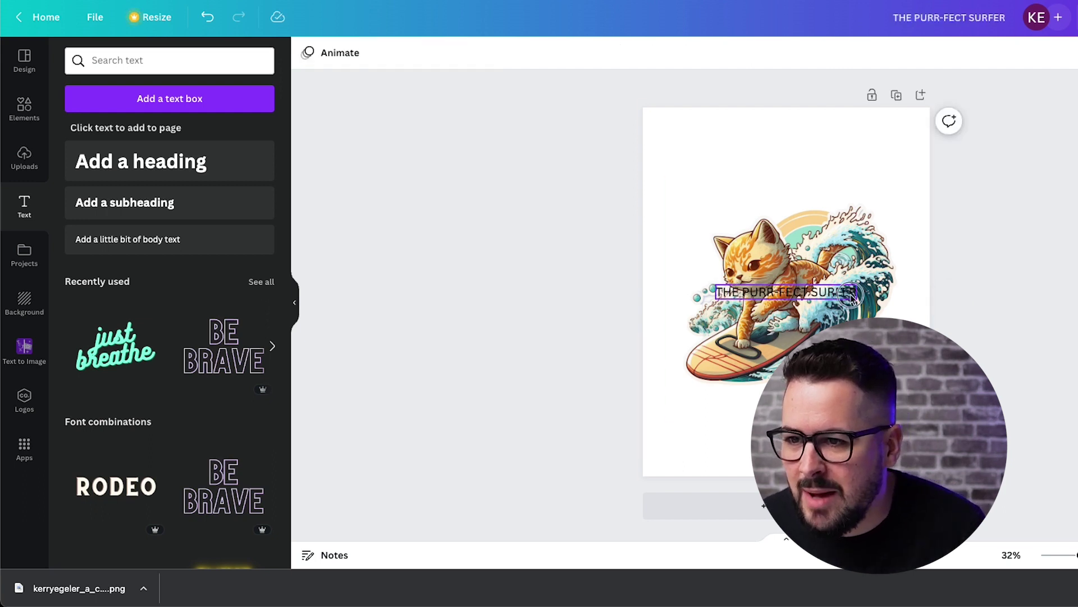
pyautogui.moveTo(851, 296); pyautogui.dragTo(848, 183)
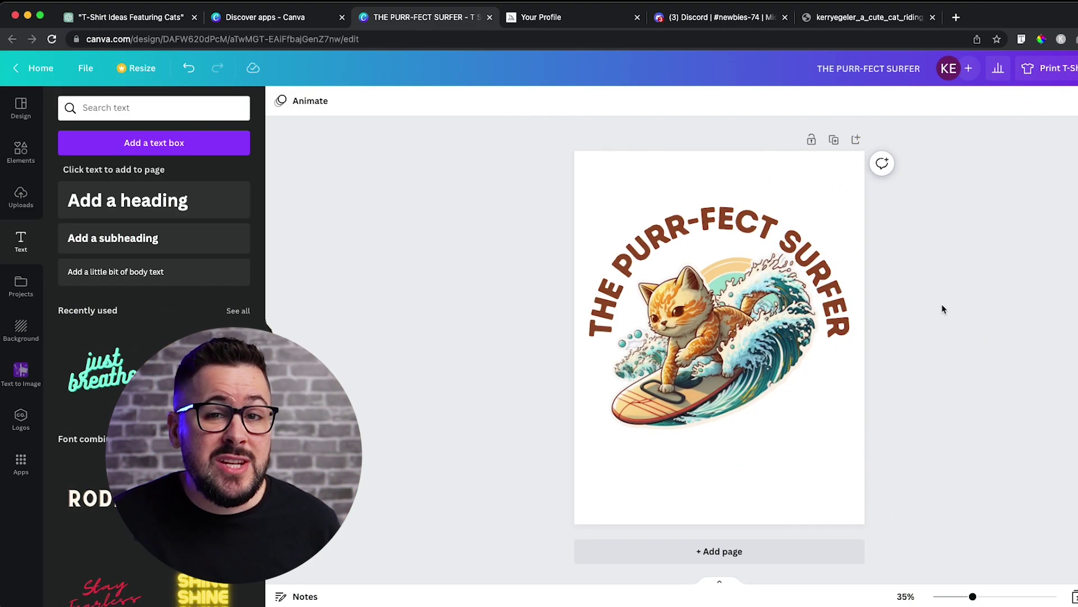
# Colour the heading tan (#eec27c) using a Photo Colors swatch from the sticker
pyautogui.click(837, 288)
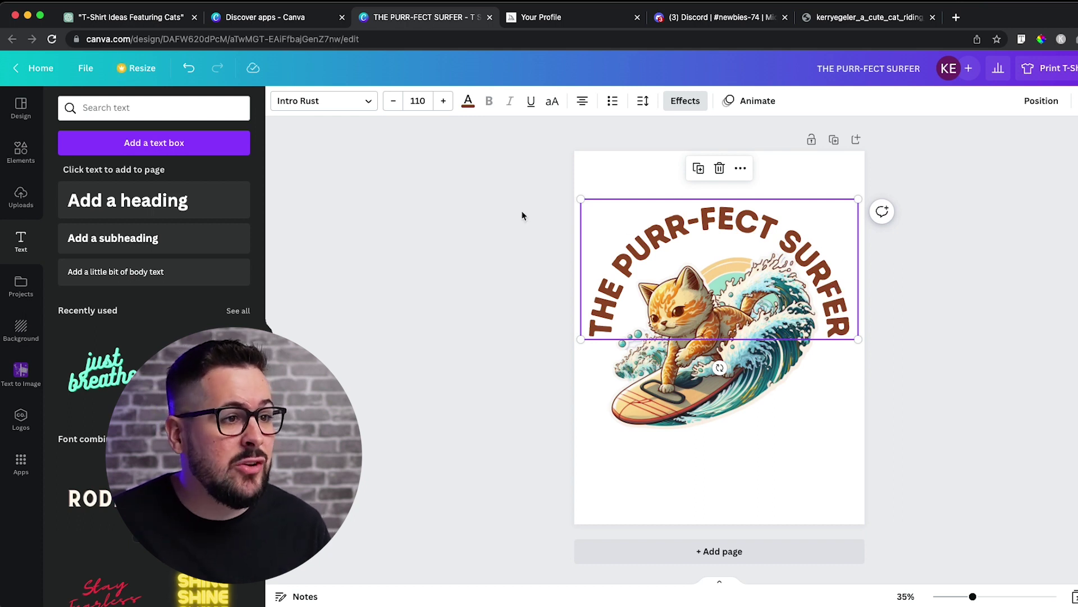
pyautogui.click(468, 102)
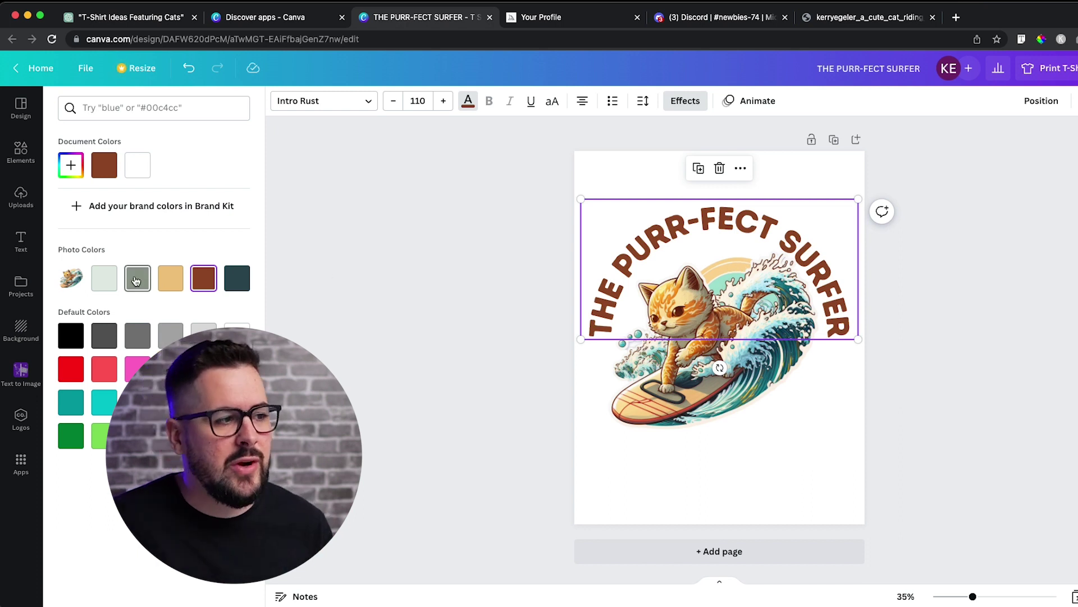
pyautogui.click(134, 283)
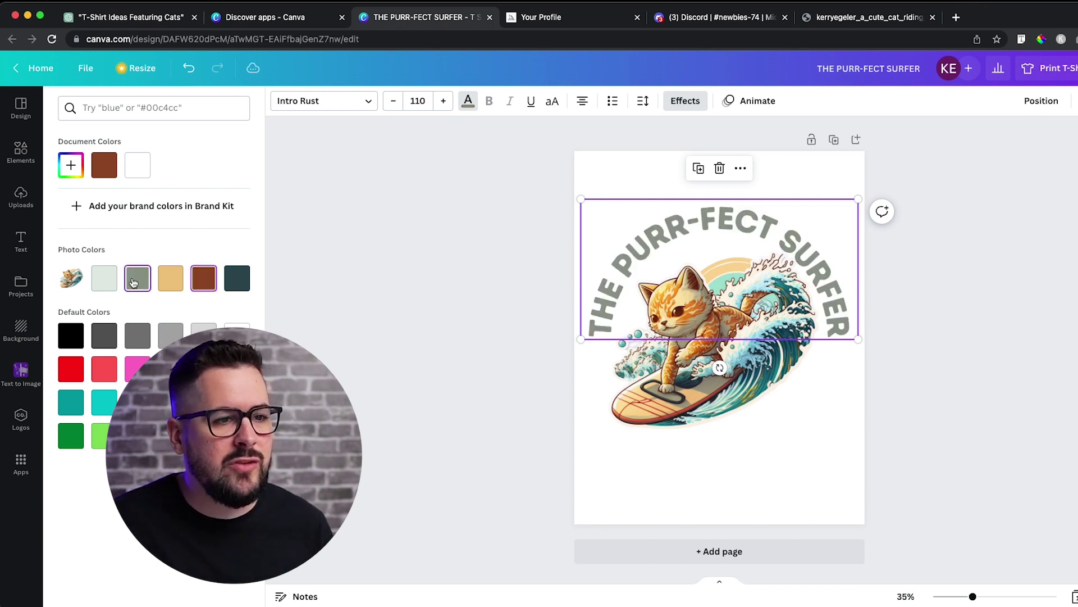
pyautogui.click(169, 280)
pyautogui.click(202, 279)
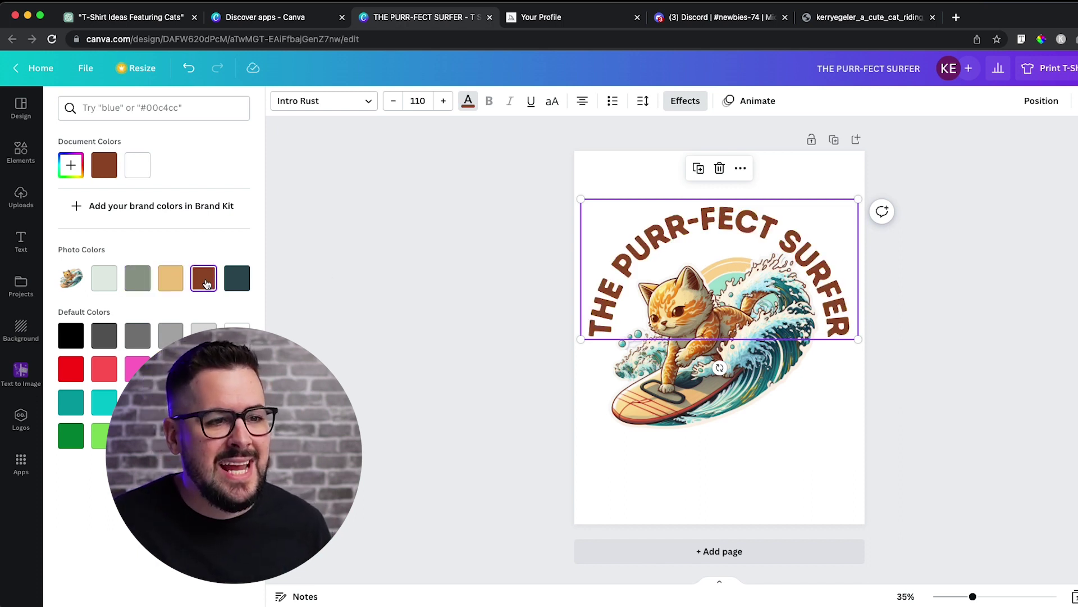
pyautogui.click(168, 281)
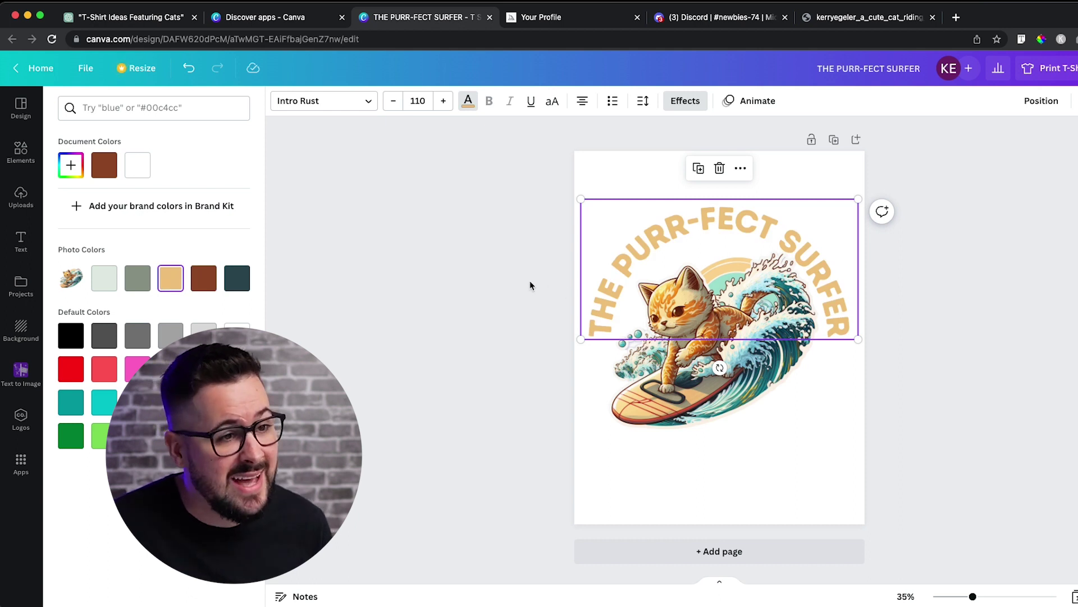
pyautogui.press('Escape')
pyautogui.click(631, 368)
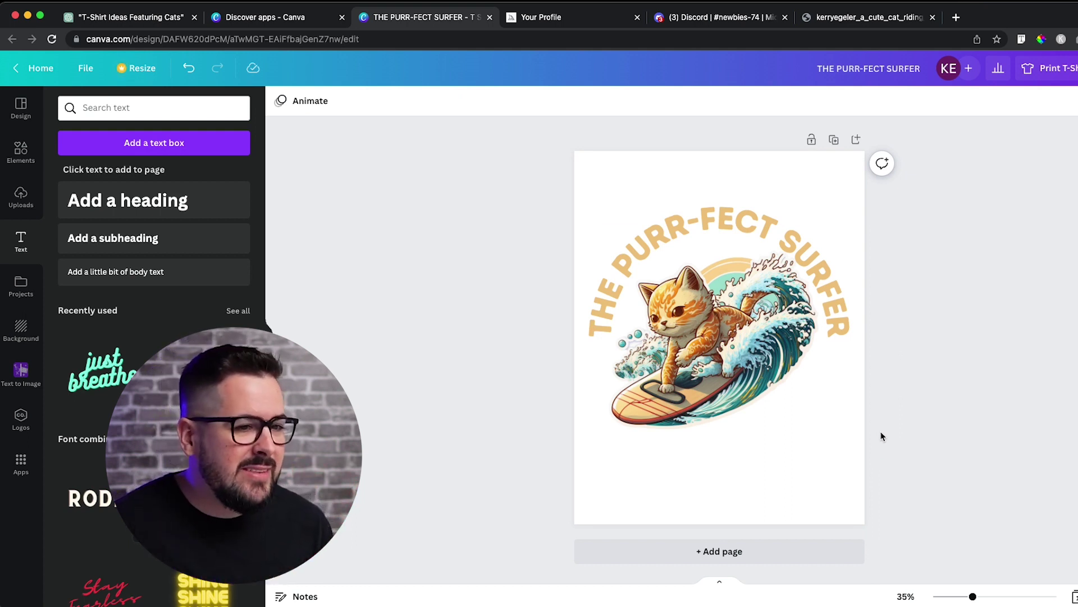
# Download the design as a PNG with a transparent background
pyautogui.click(85, 68)
pyautogui.click(116, 322)
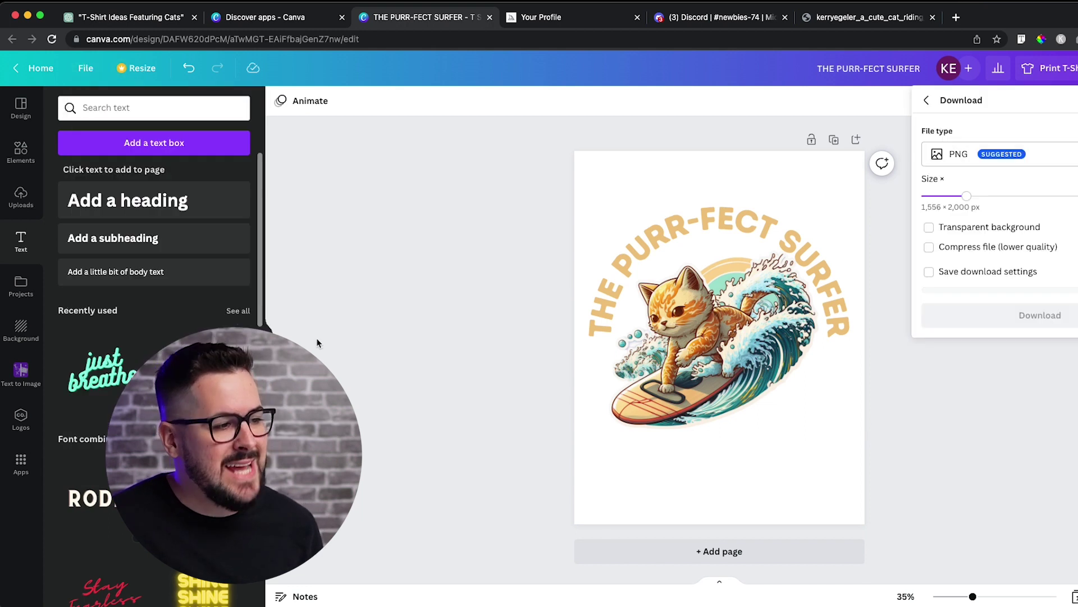
pyautogui.click(929, 227)
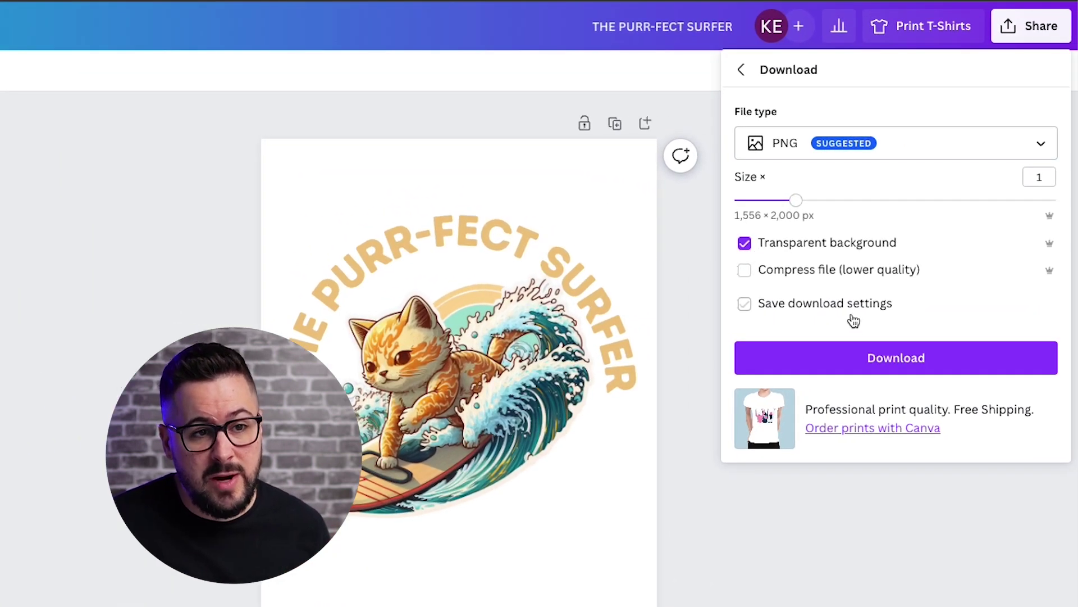
pyautogui.click(907, 366)
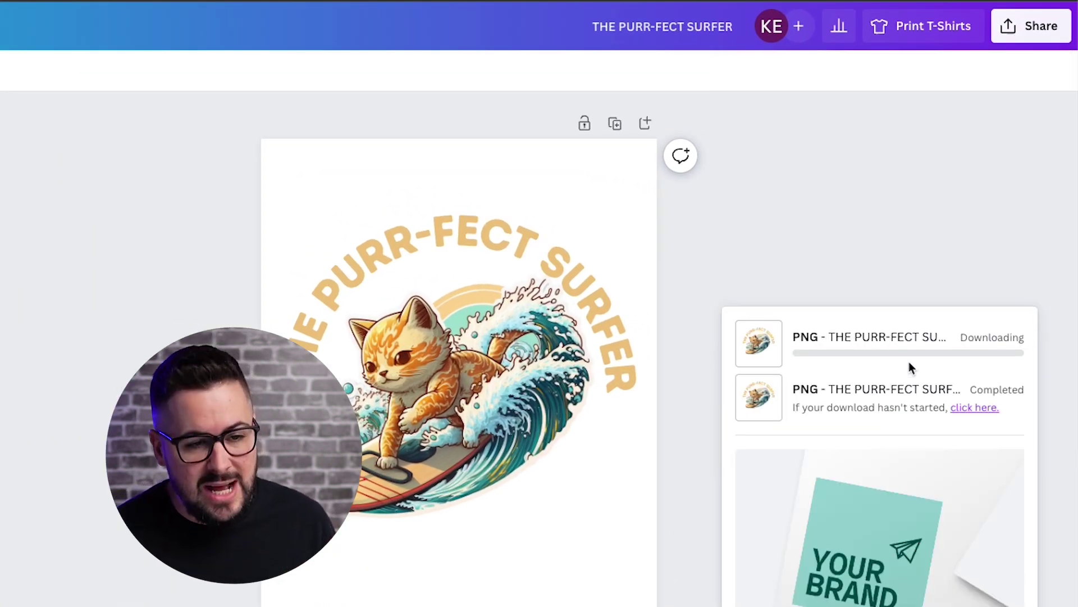